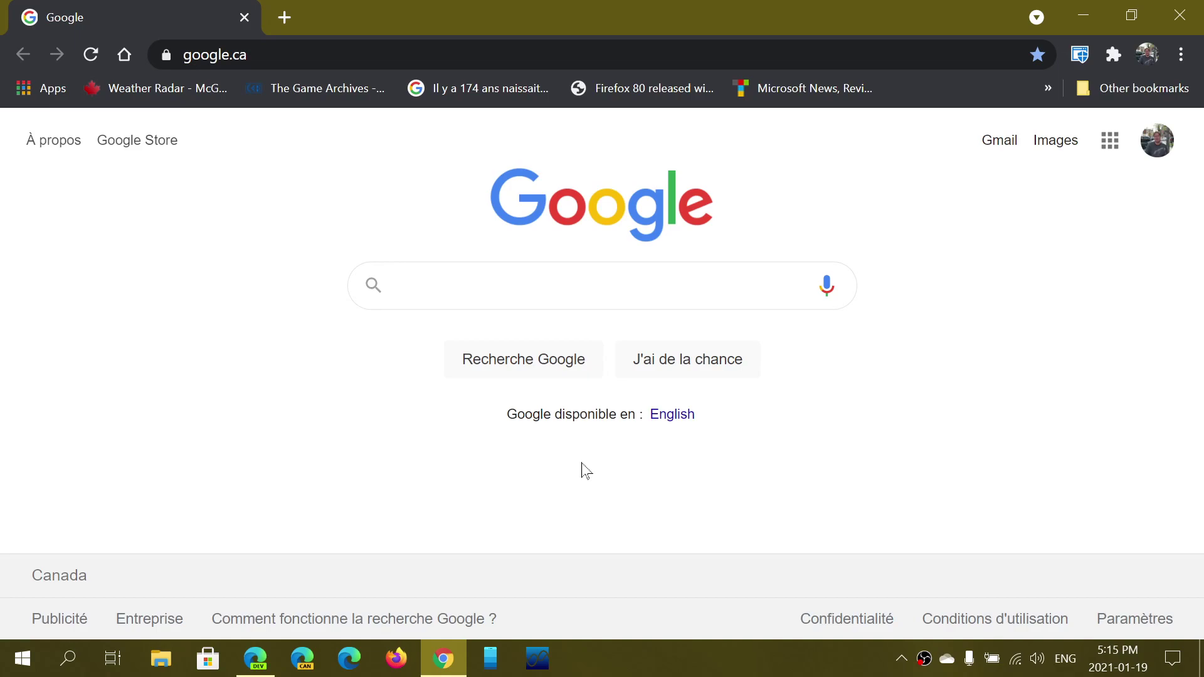
# Step: Confirm via About Google Chrome that version 88.0.4324.96 is up to date, then close Chrome
pyautogui.click(1181, 56)
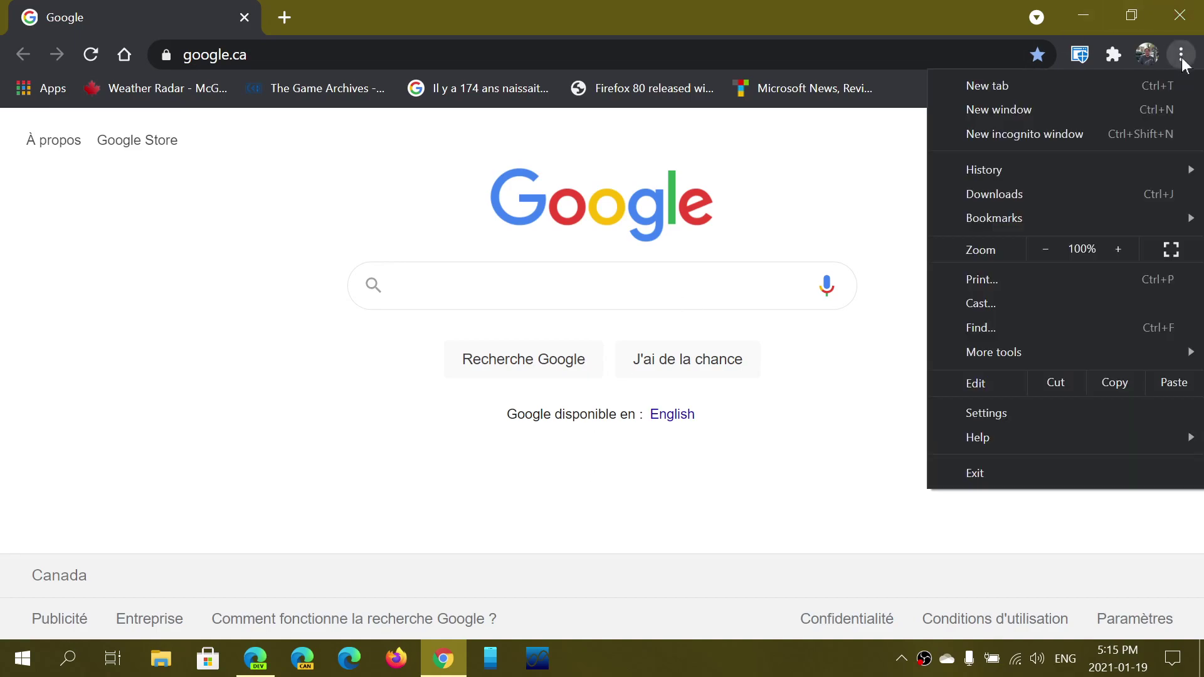
pyautogui.moveTo(979, 438)
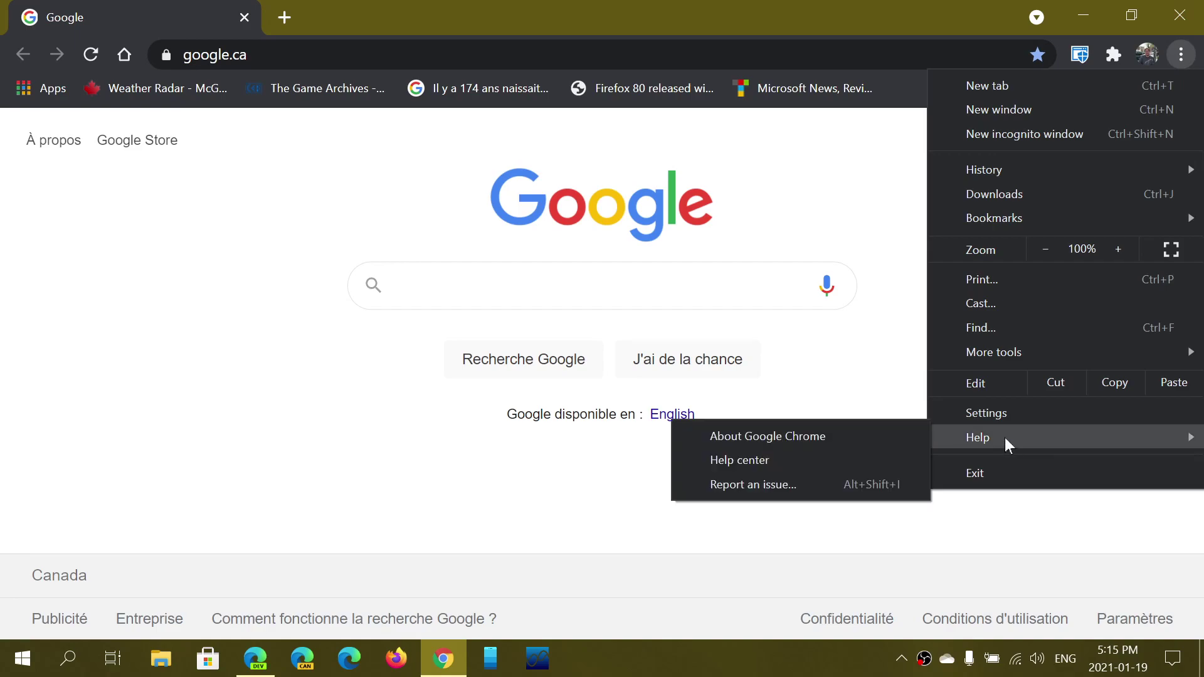
pyautogui.click(865, 435)
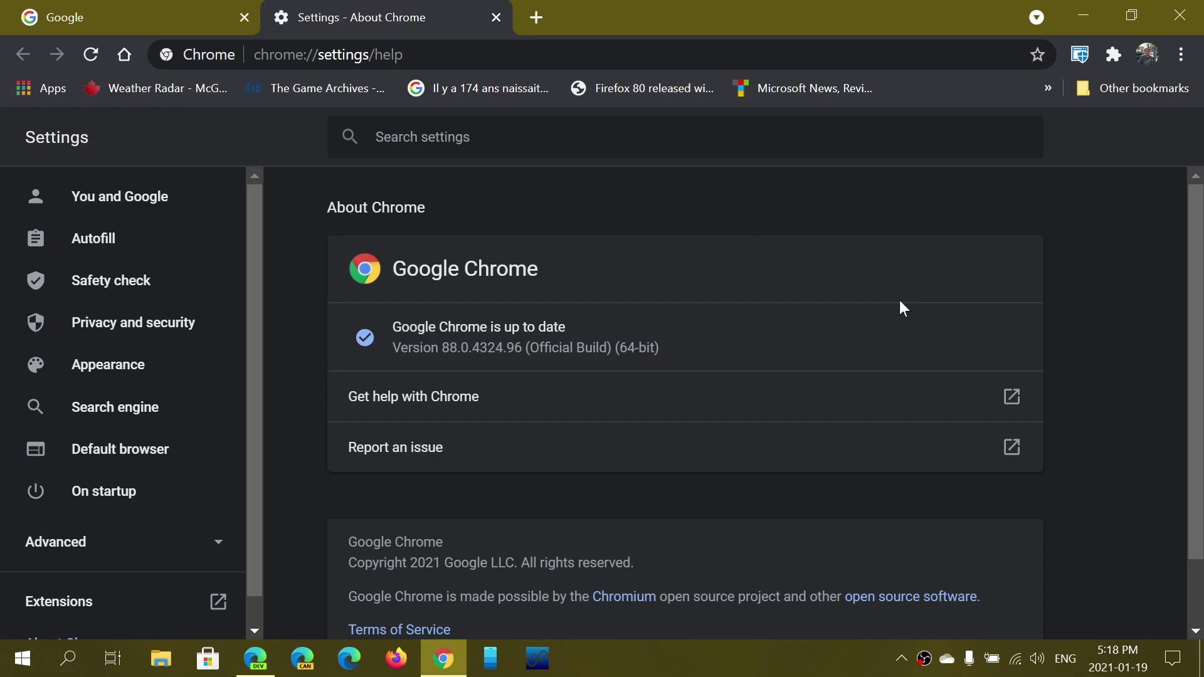
pyautogui.click(1183, 19)
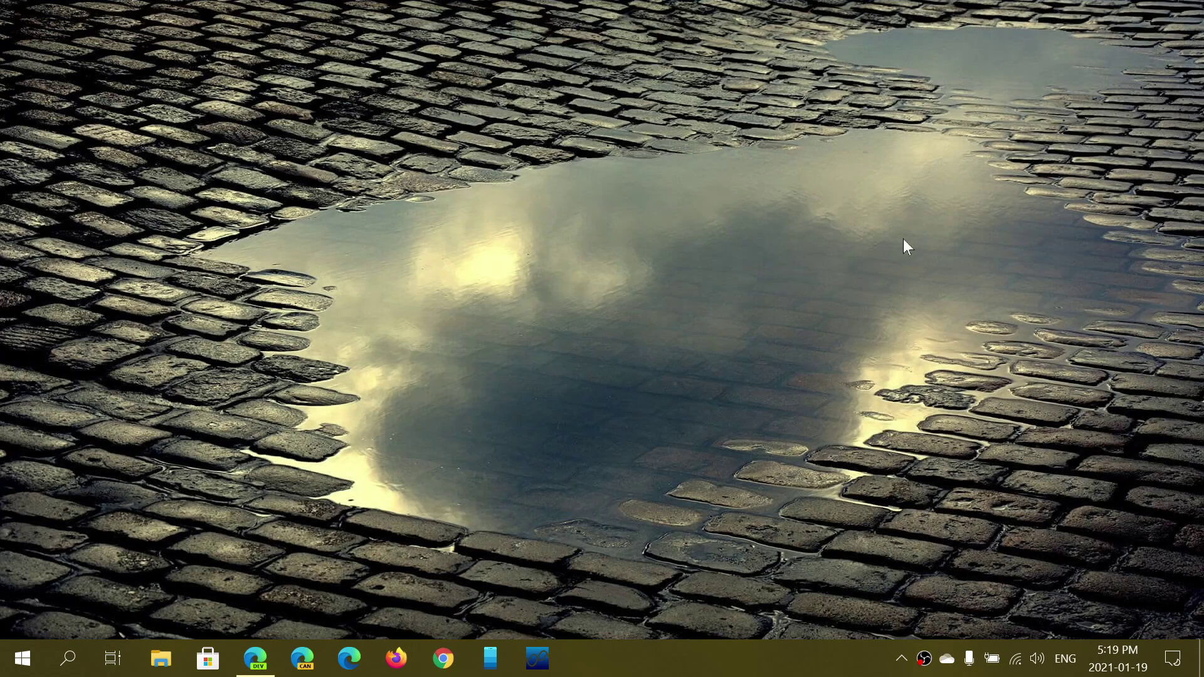